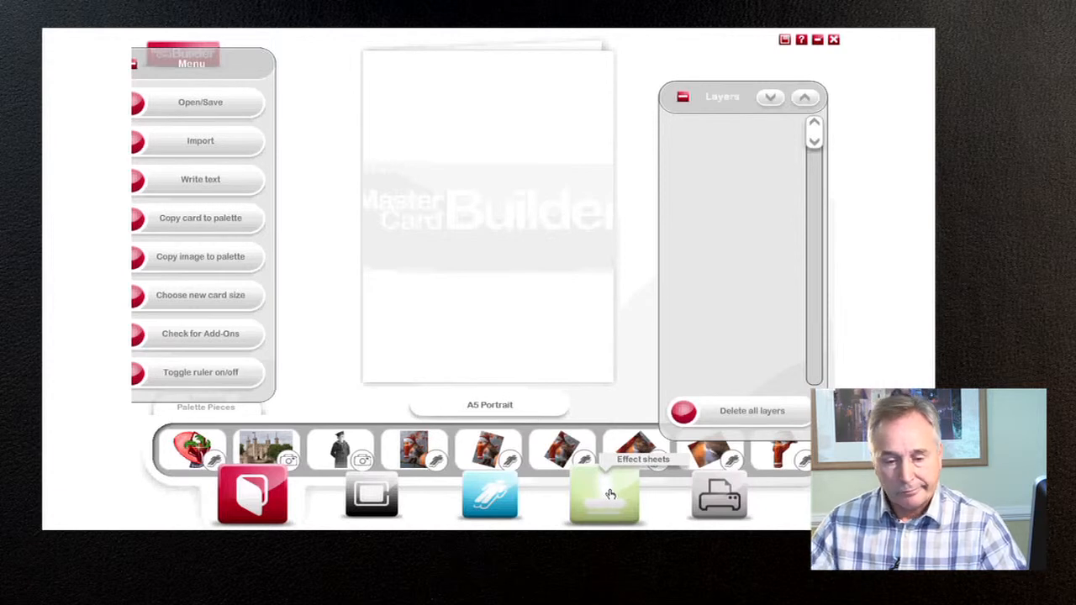
Step: Start a tiled effect sheet and move the menu aside to uncover the sheet
click(610, 492)
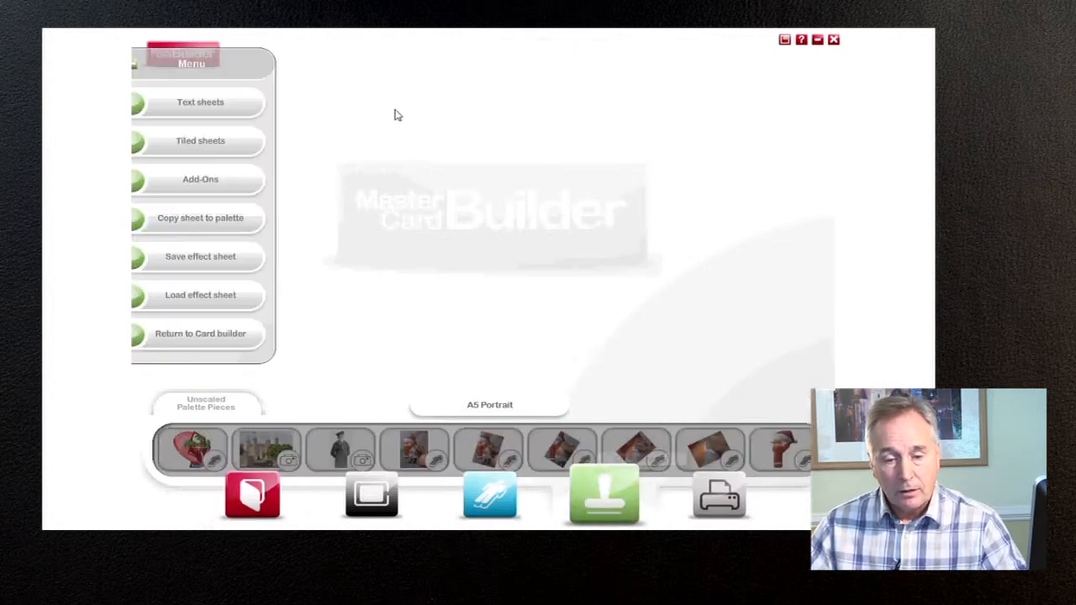
click(160, 148)
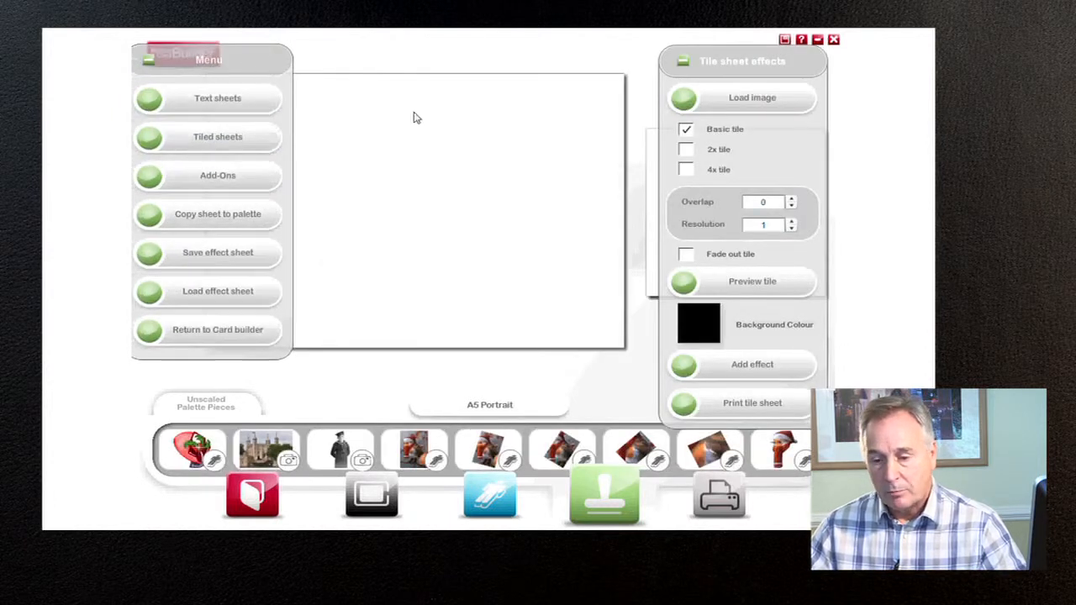
click(280, 60)
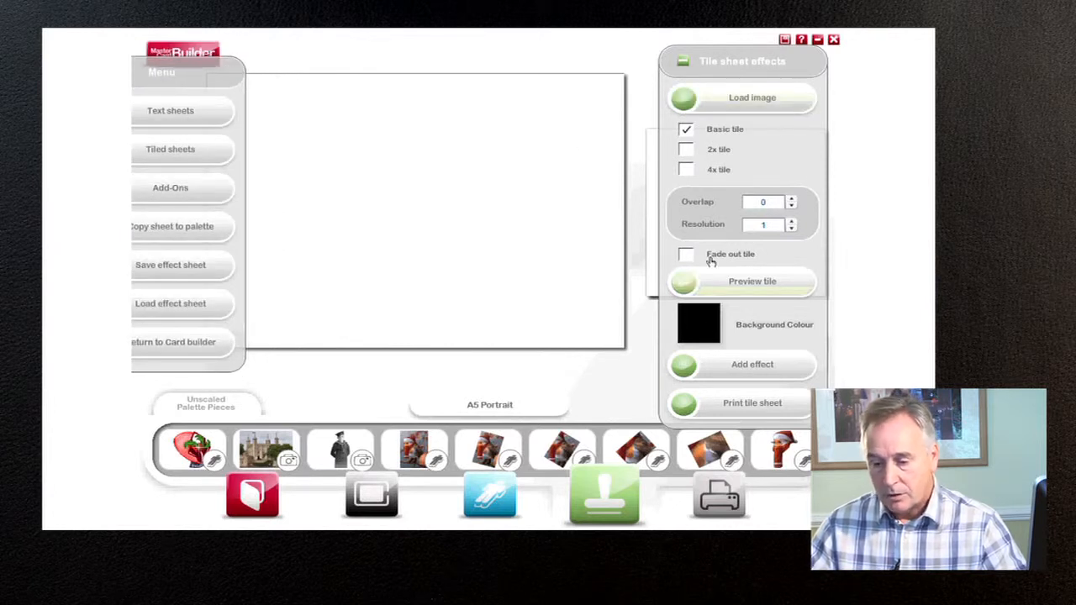
Step: Try the robin, sailor and red egg-shaped palette images in turn as the tile picture
click(780, 452)
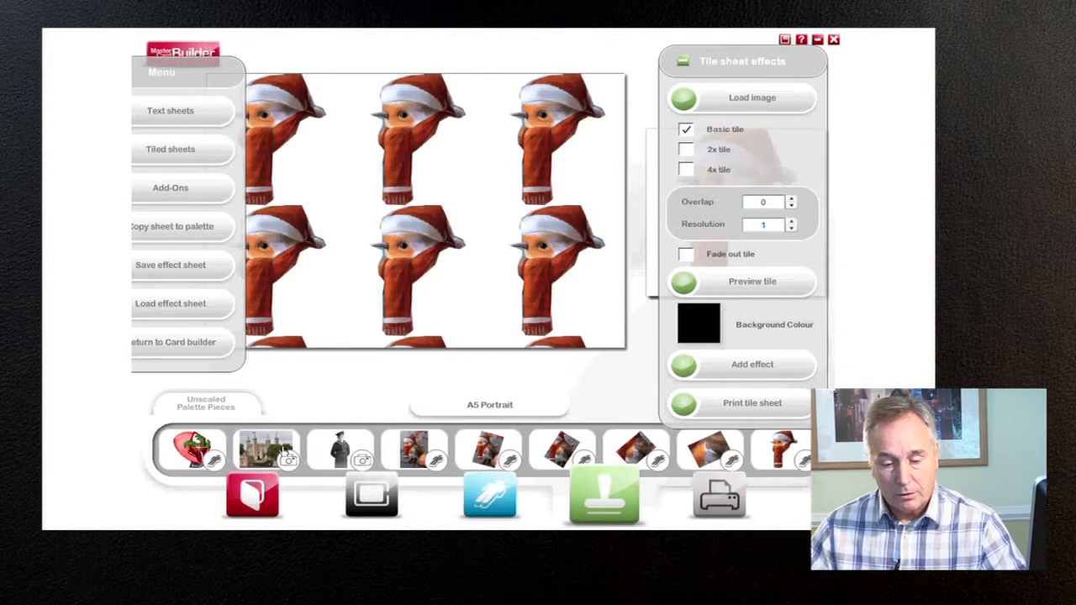
click(338, 450)
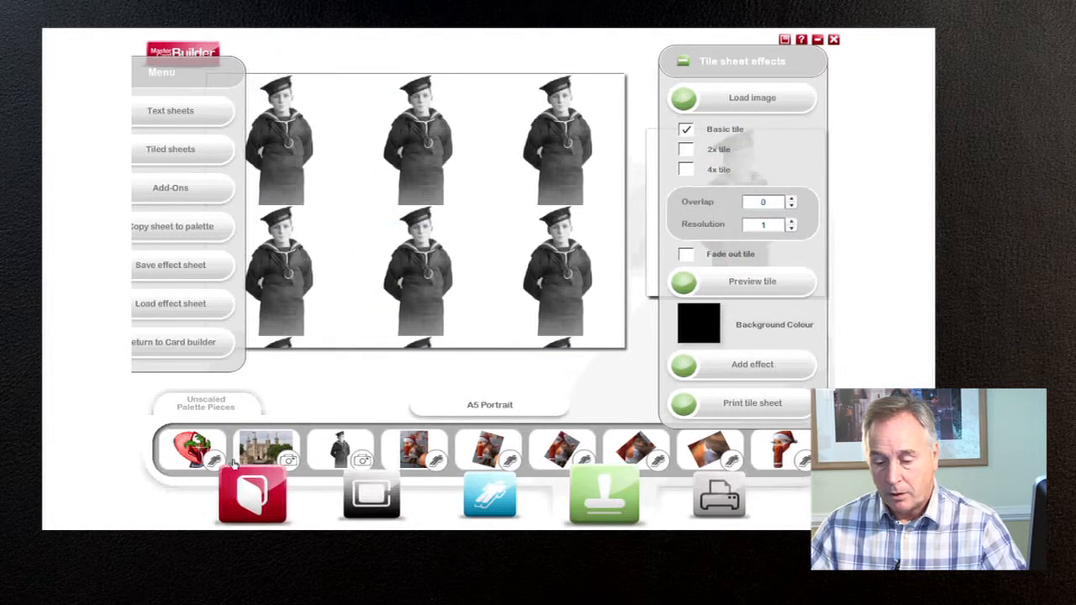
click(193, 450)
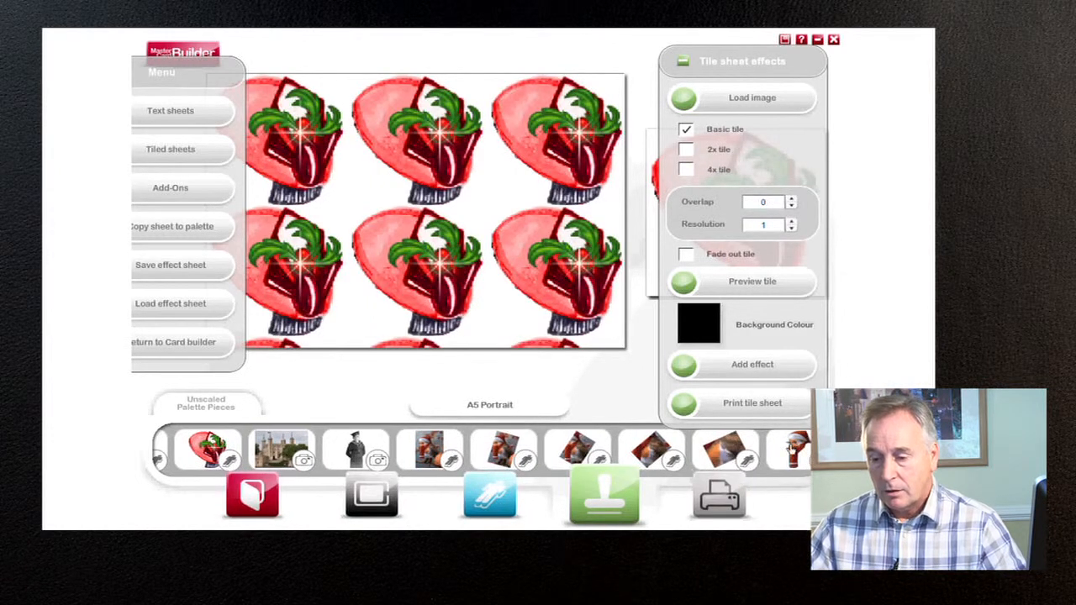
Step: Tile the sheet with the Santa-hat robin and preview it with overlap 4 and resolution 5
click(791, 451)
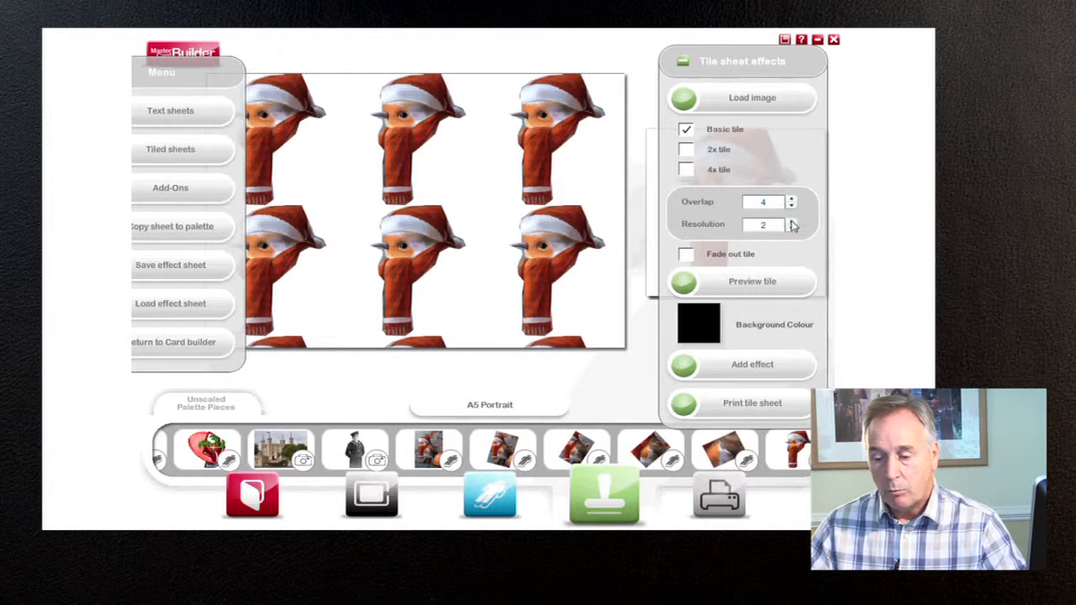
click(791, 223)
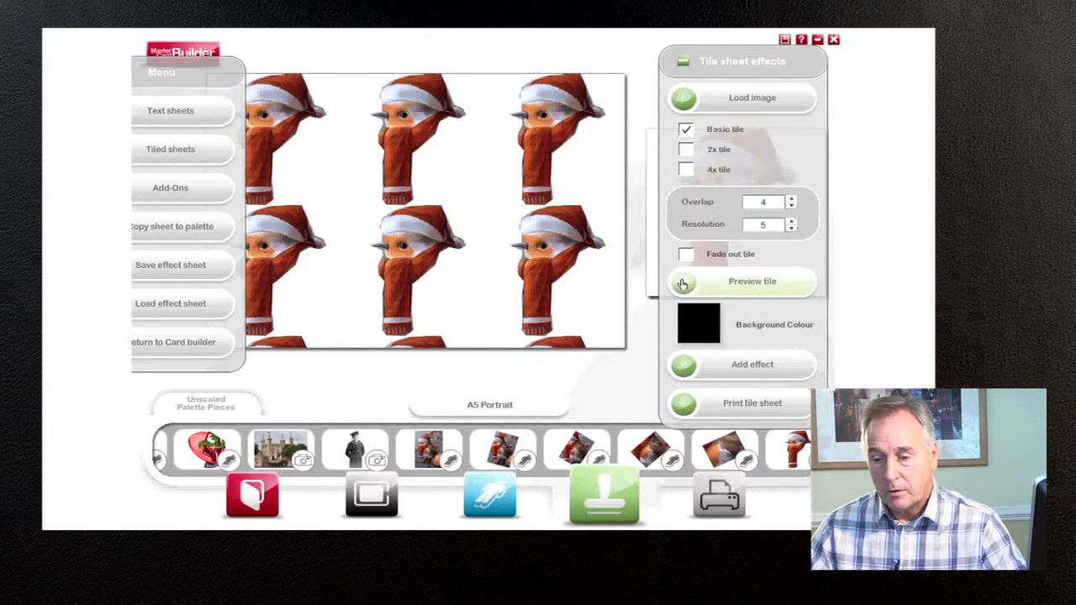
click(682, 284)
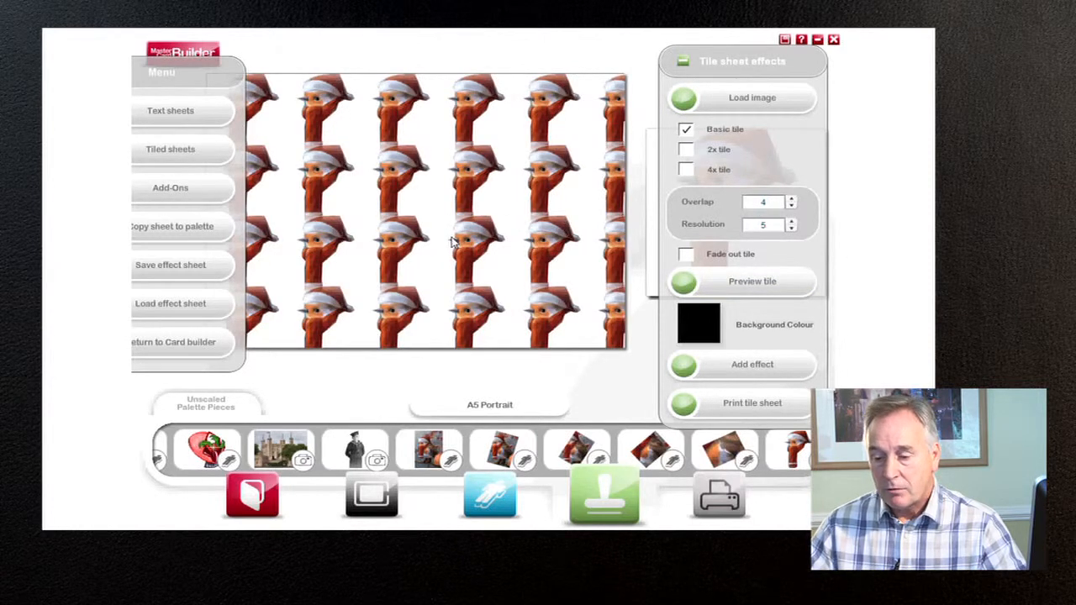
Step: Preview the robin sheet as a 2x tile and switch it to the 4x tile layout
click(685, 151)
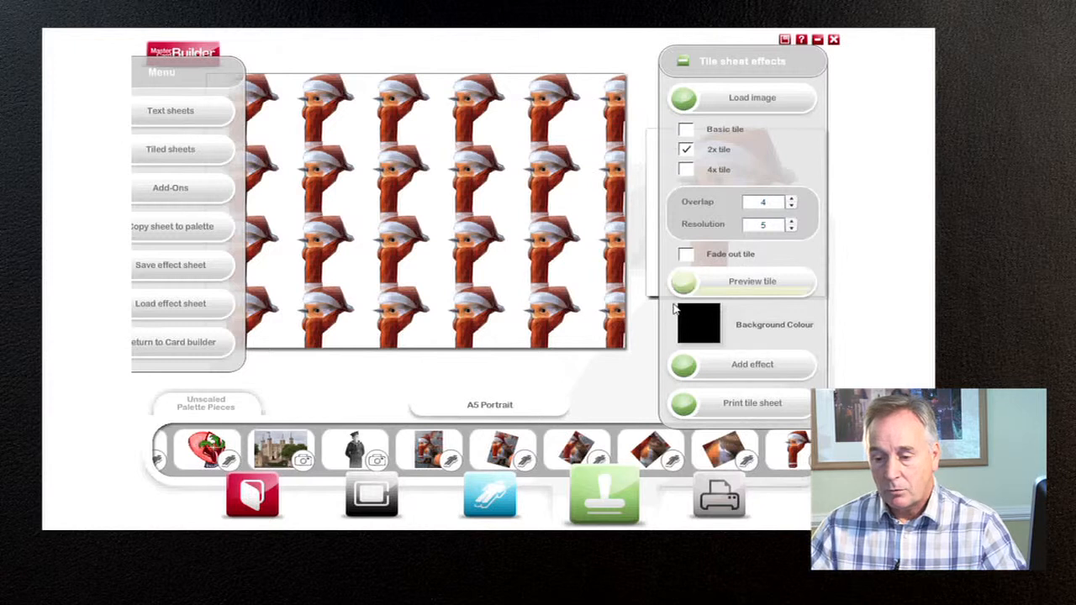
click(683, 281)
click(686, 169)
click(681, 282)
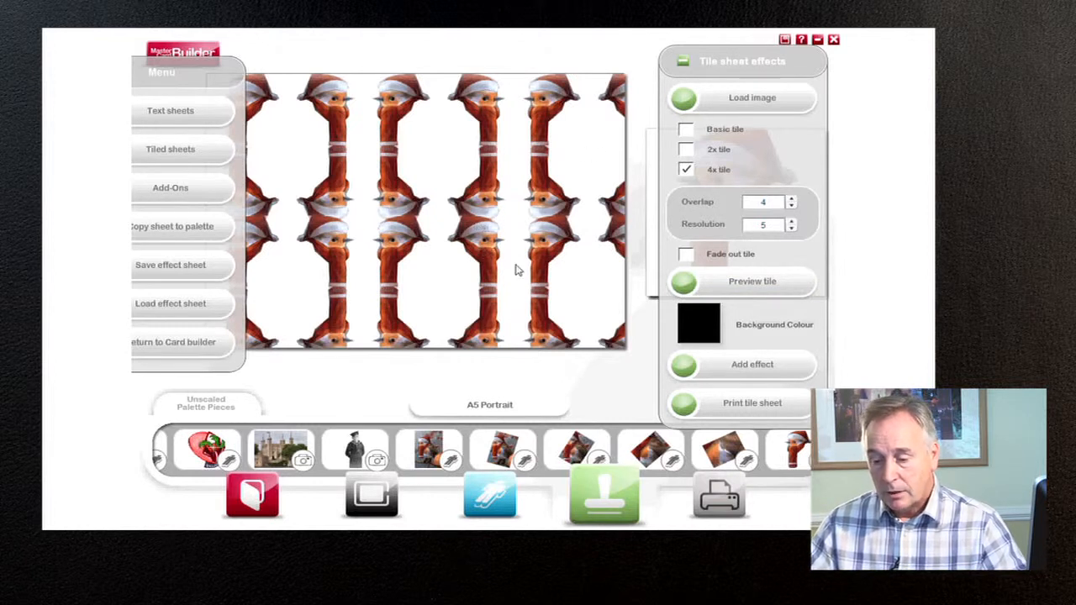
Step: Open the effects for the robin tile and try shifting its colours with the Hue distort
click(683, 369)
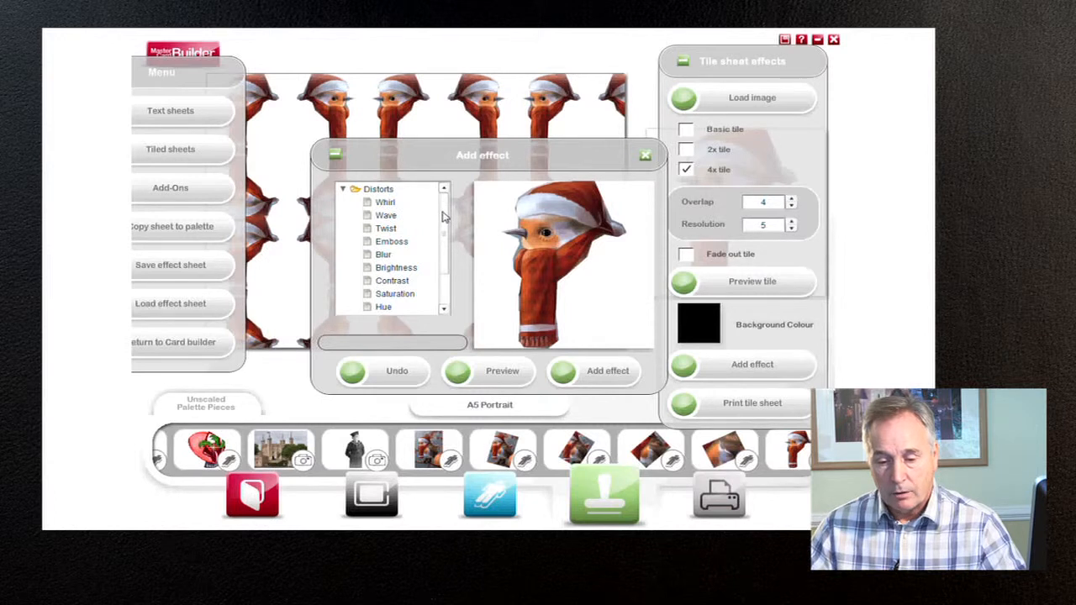
drag(441, 216, 444, 242)
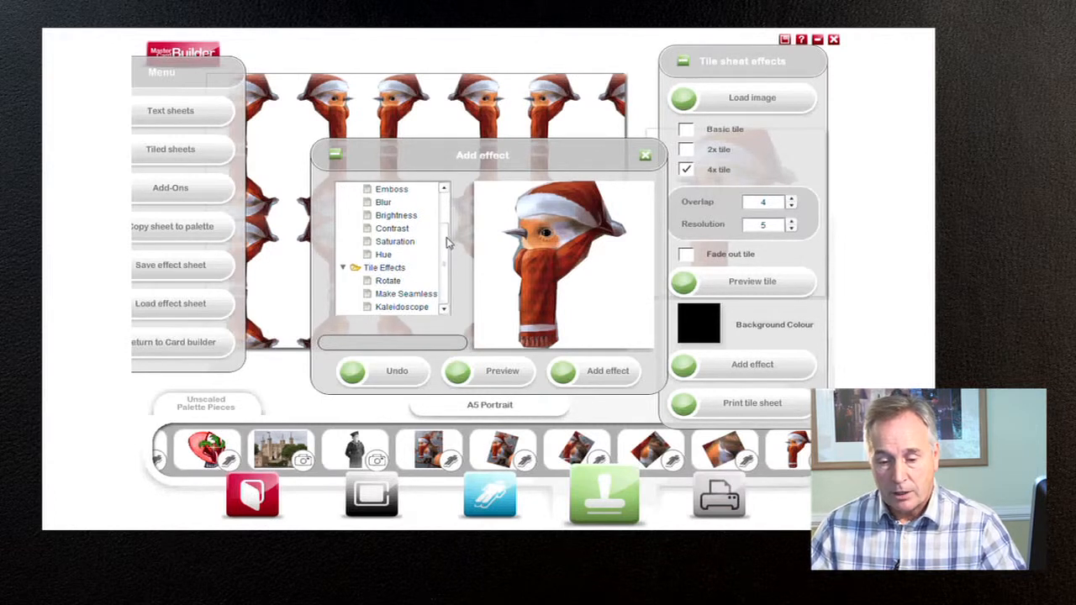
click(389, 257)
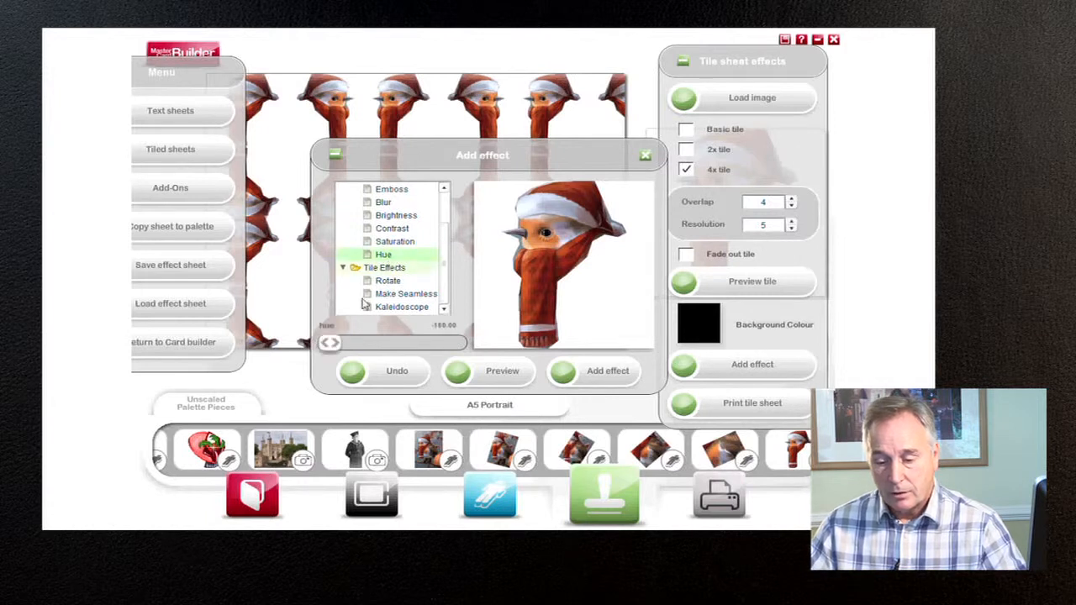
drag(398, 345, 411, 343)
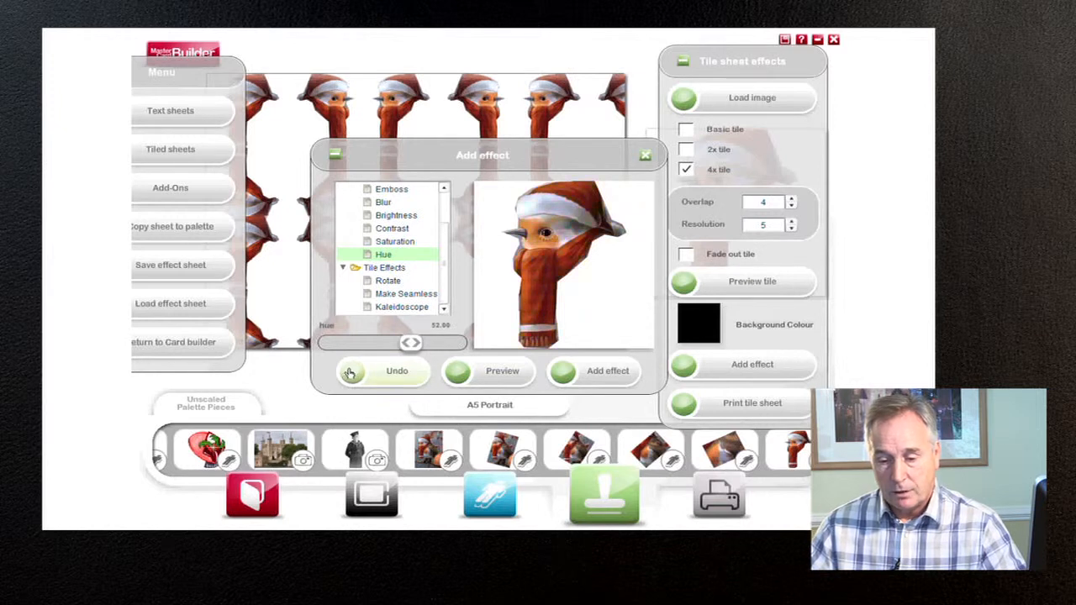
Step: Run the Make Seamless tile effect on the robin image
click(406, 293)
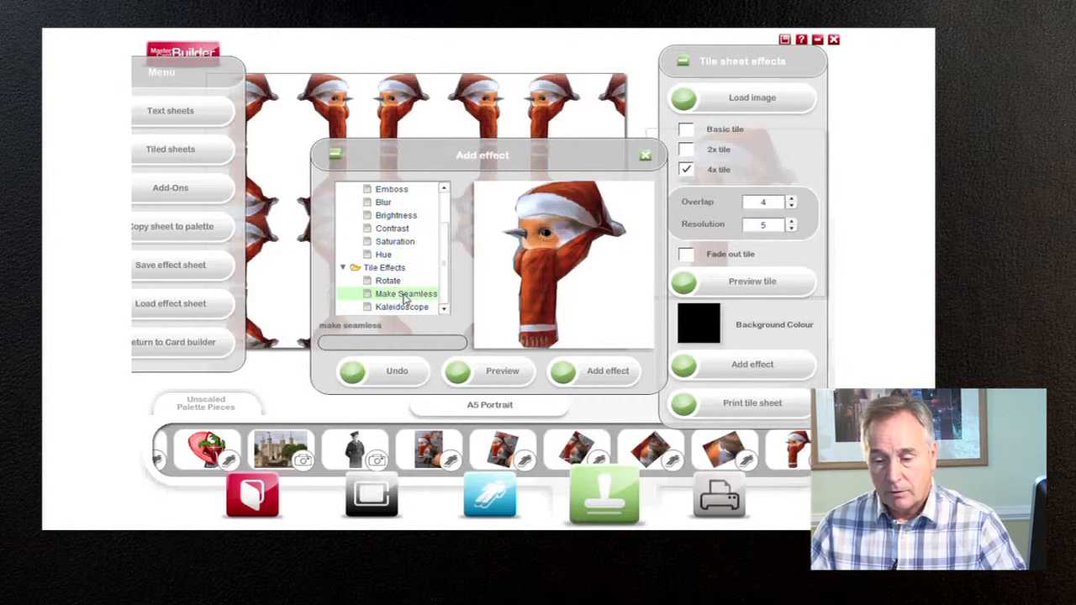
click(460, 372)
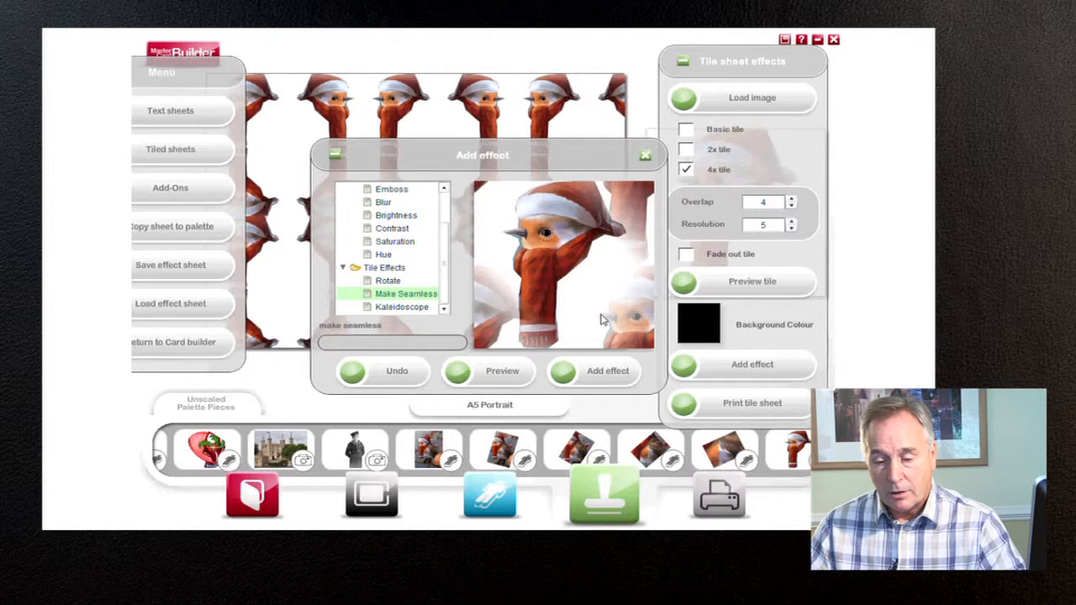
Step: Run Kaleidoscope three times on the tile, undo the last pass, add the effect and preview the tiled sheet
click(393, 307)
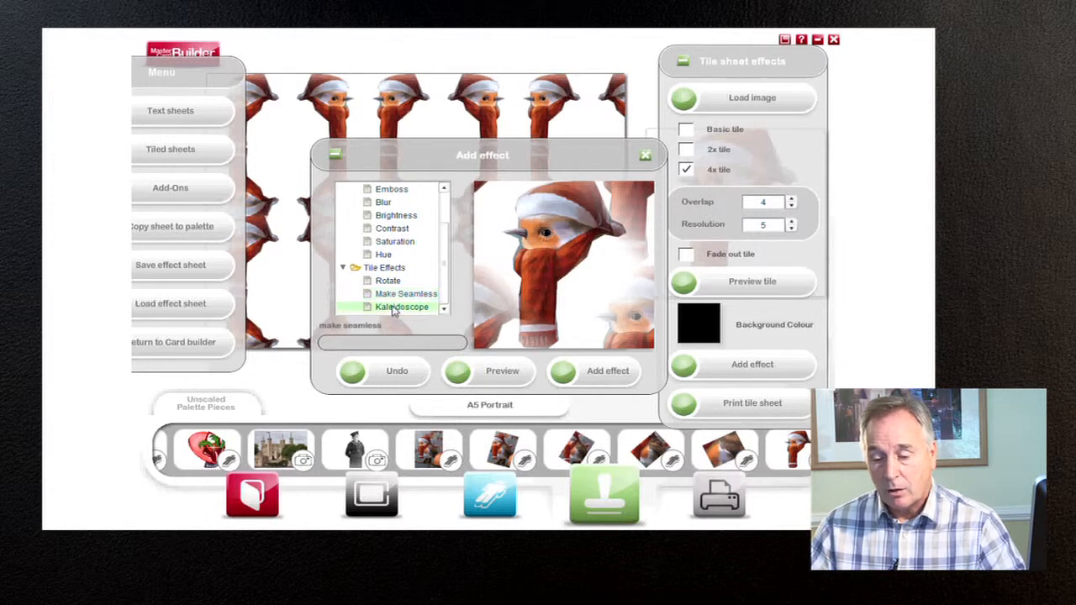
click(457, 375)
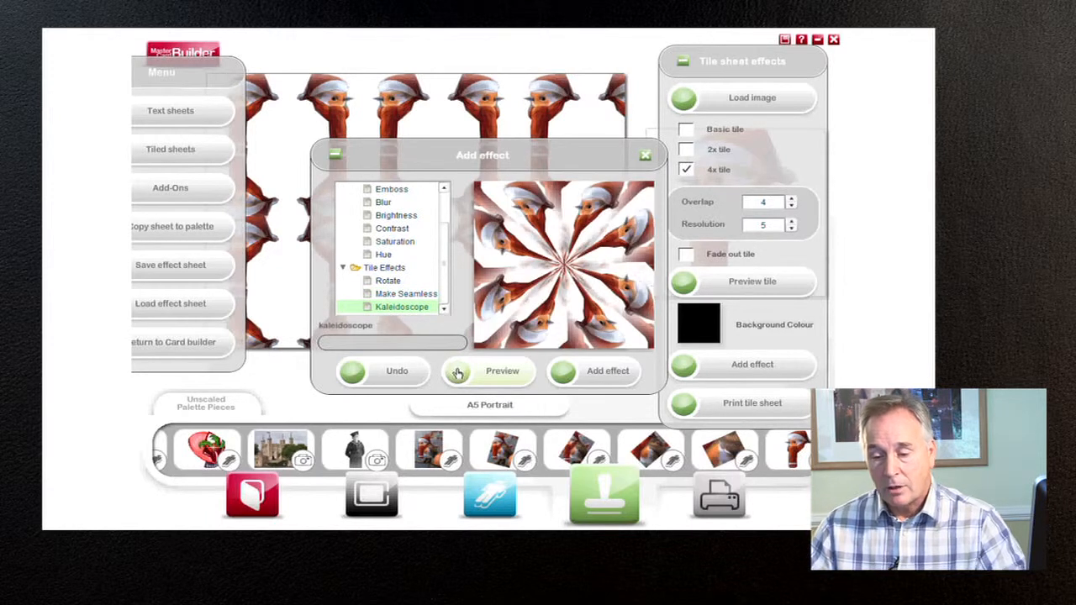
click(457, 372)
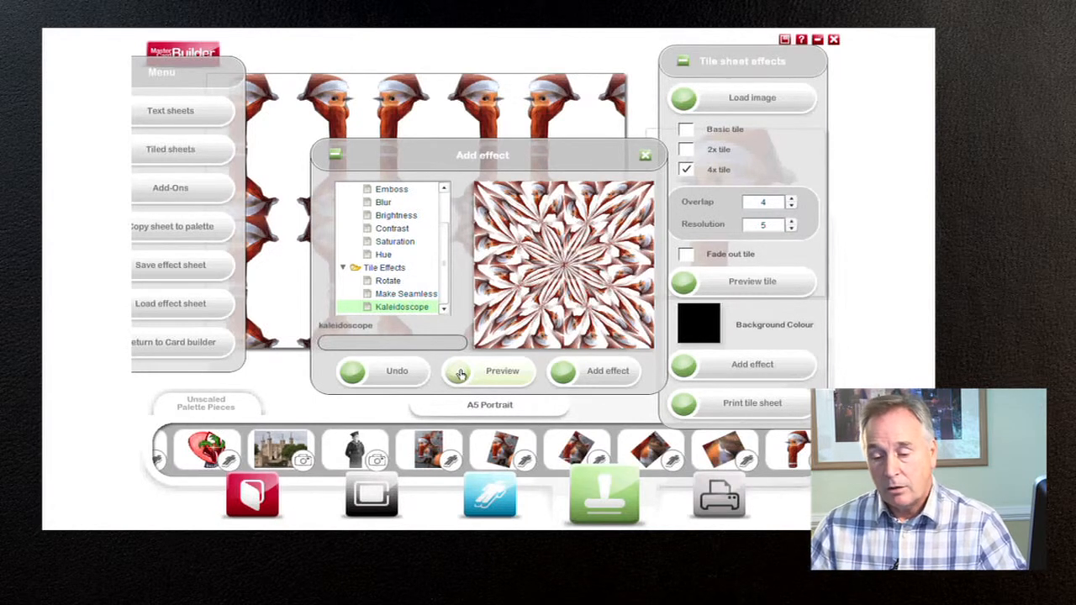
click(462, 374)
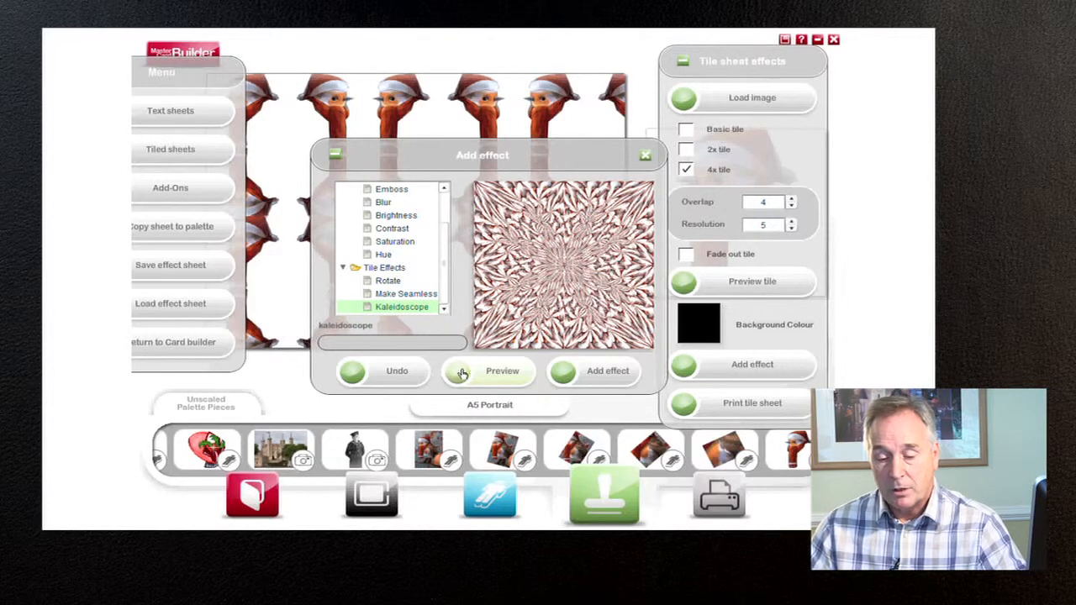
click(353, 371)
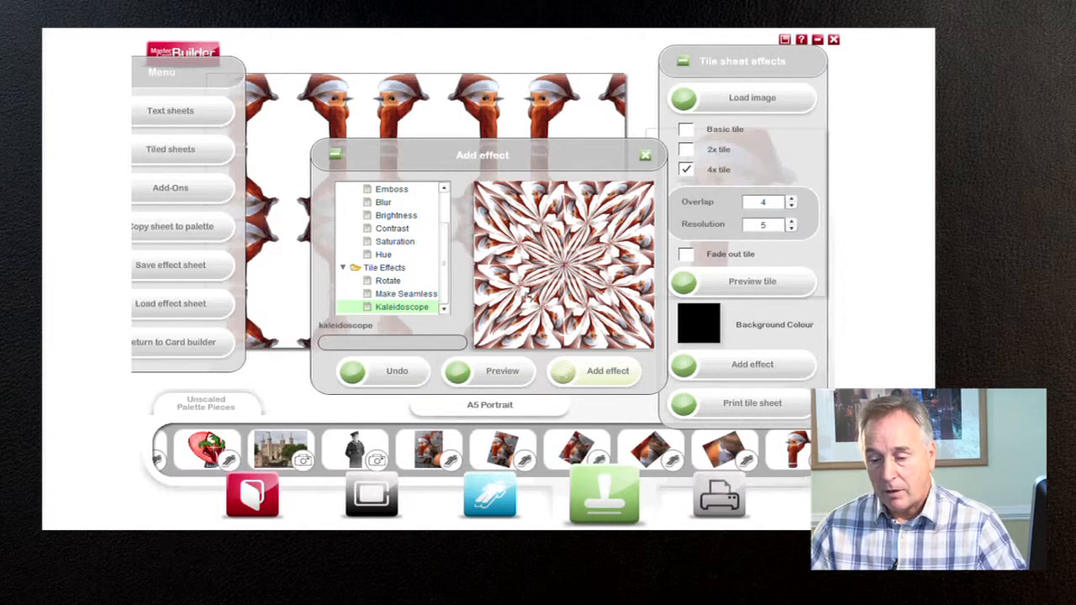
click(563, 372)
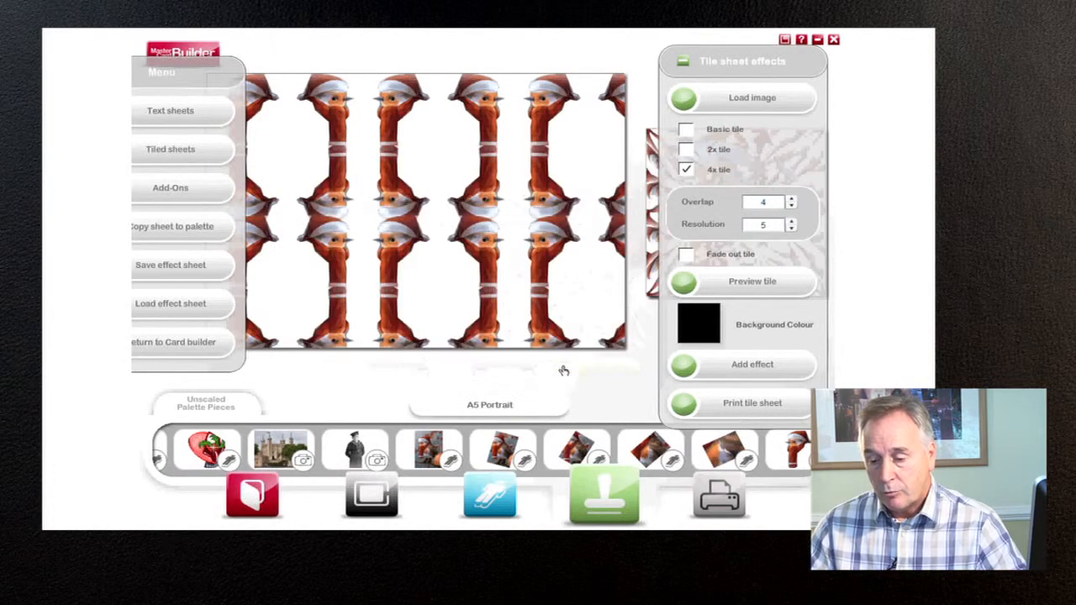
click(682, 283)
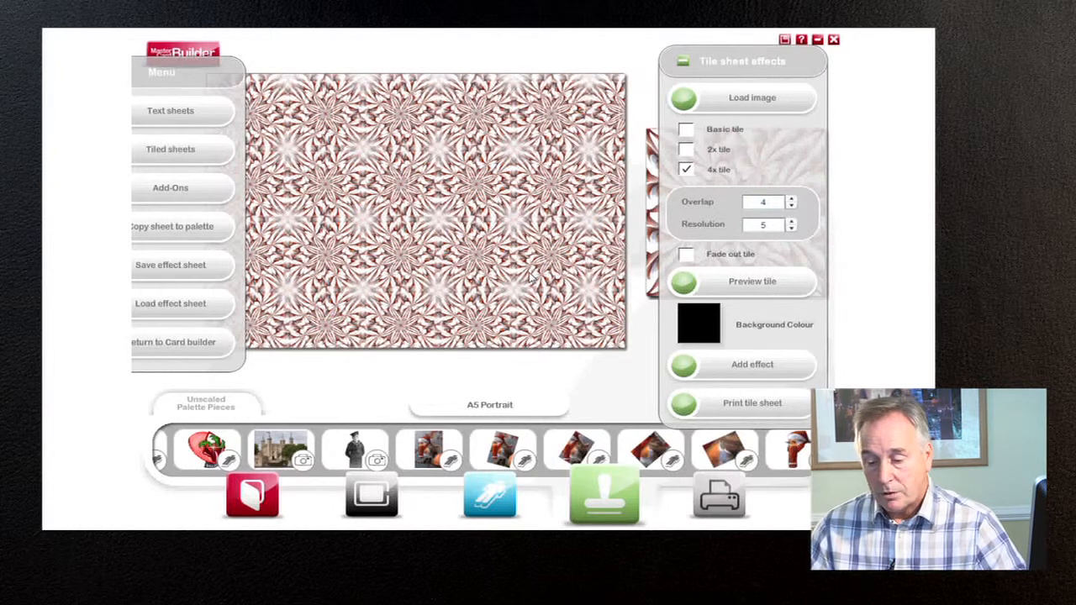
Step: Set the tile sheet's background colour to yellow and preview it
click(707, 318)
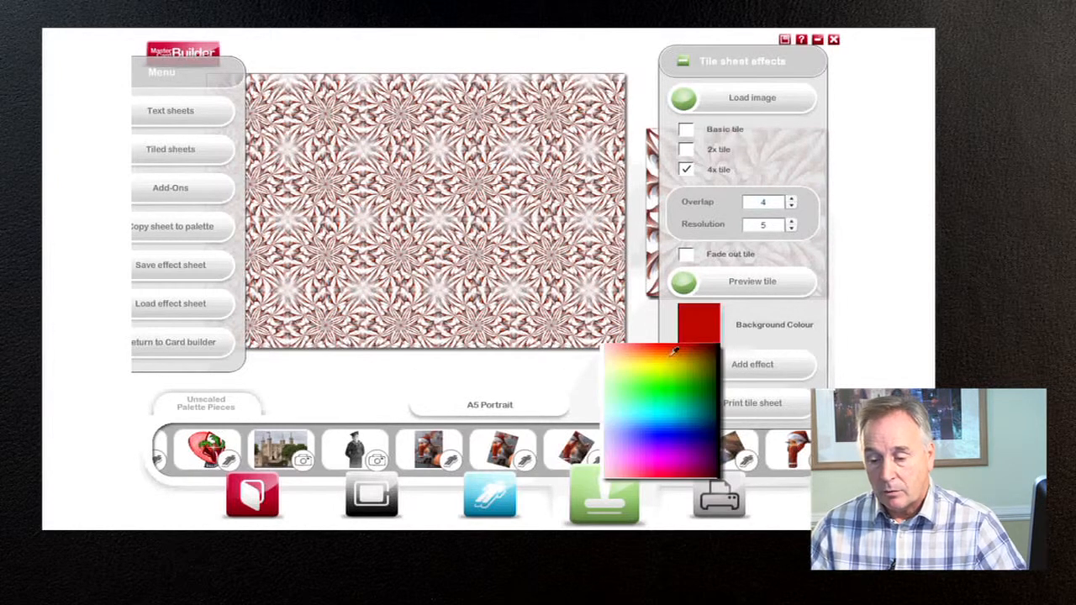
click(656, 361)
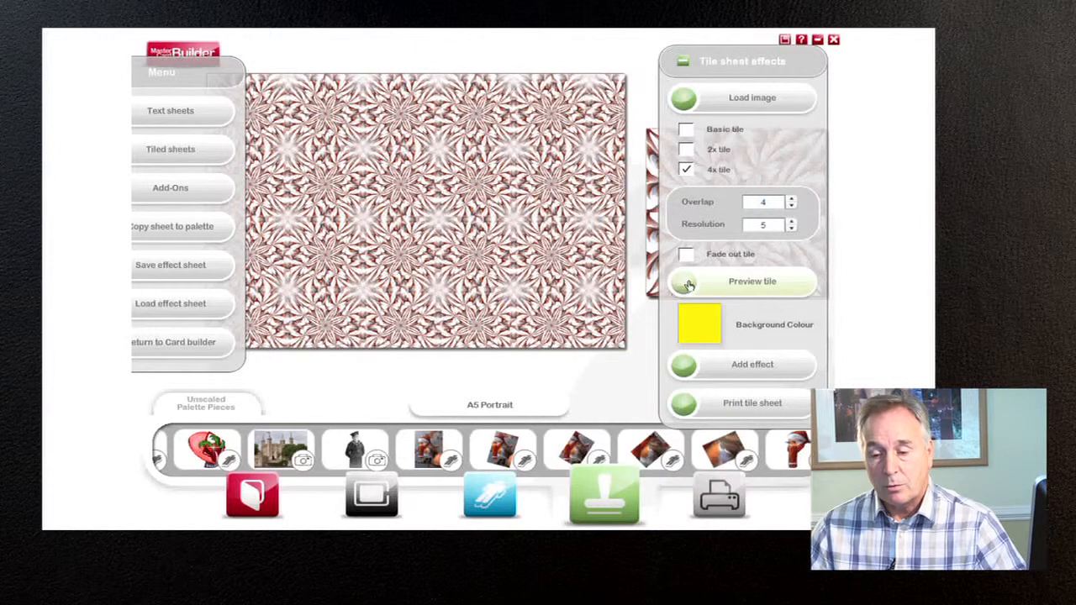
click(685, 284)
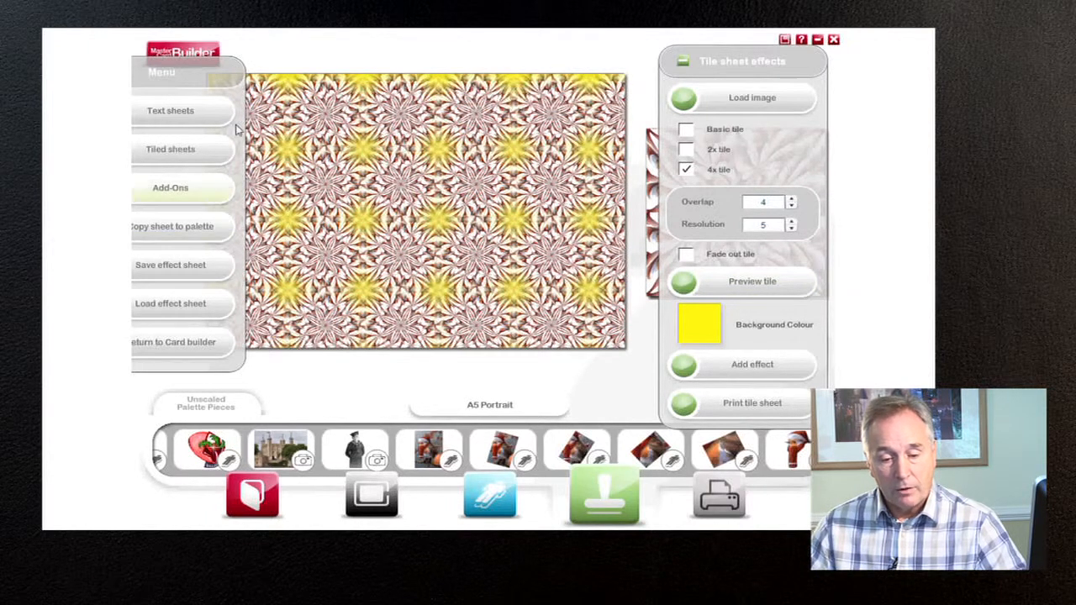
Step: Copy the yellow-backed kaleidoscope sheet to the palette, and add a second version with Fade out tile enabled
click(230, 77)
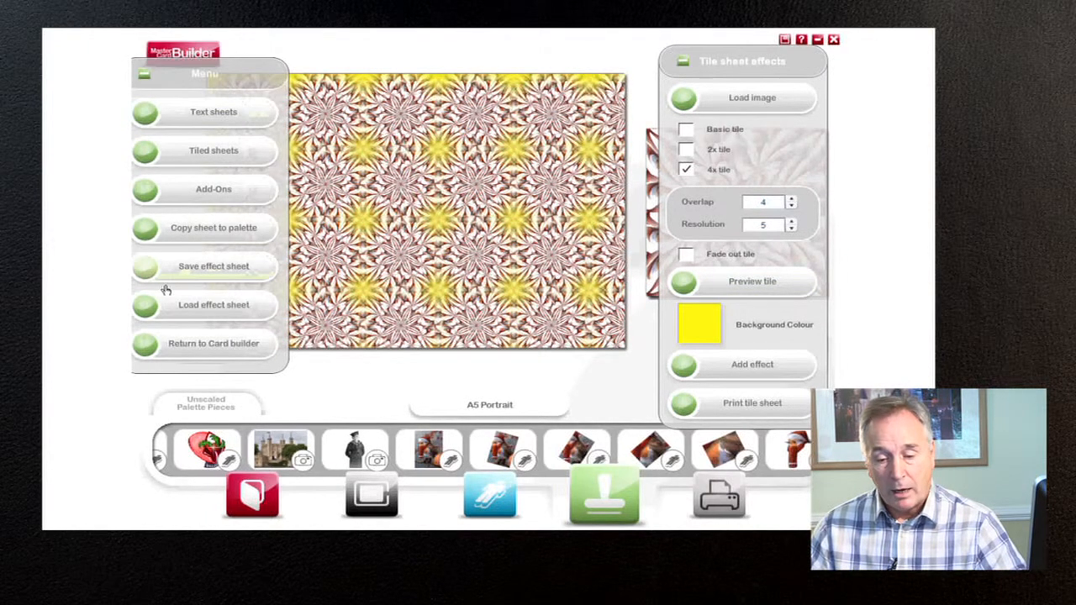
click(148, 228)
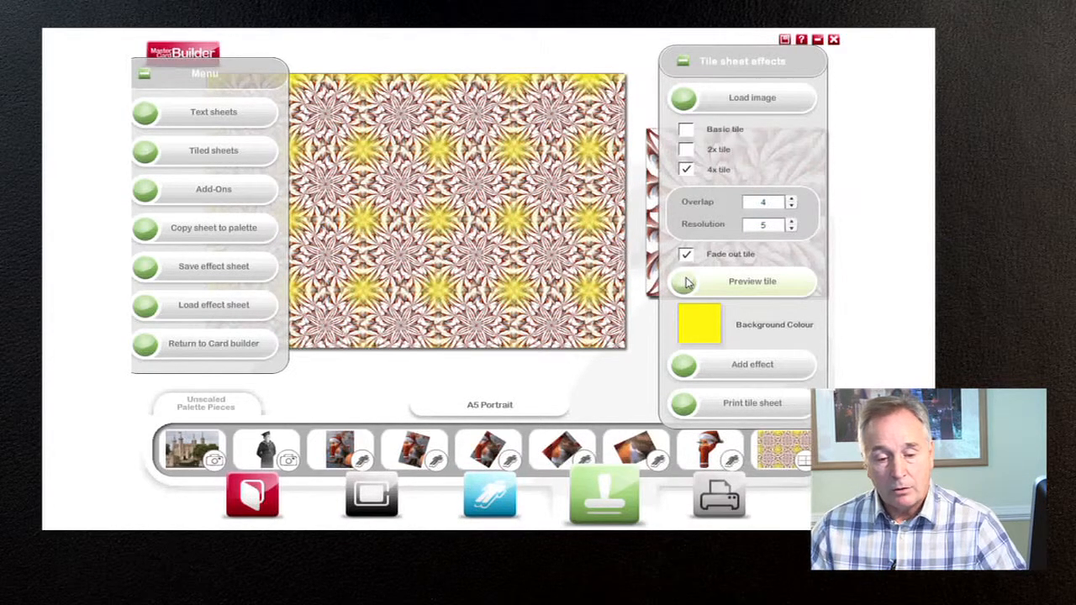
click(685, 281)
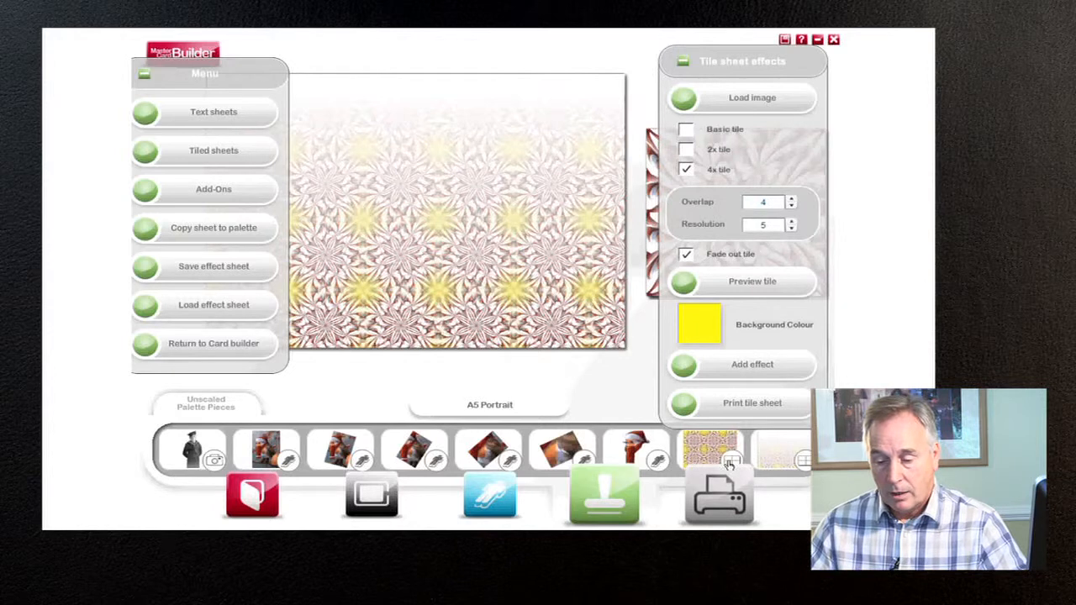
Step: Start a border for the card using the straight-edged rectangular border type
click(373, 492)
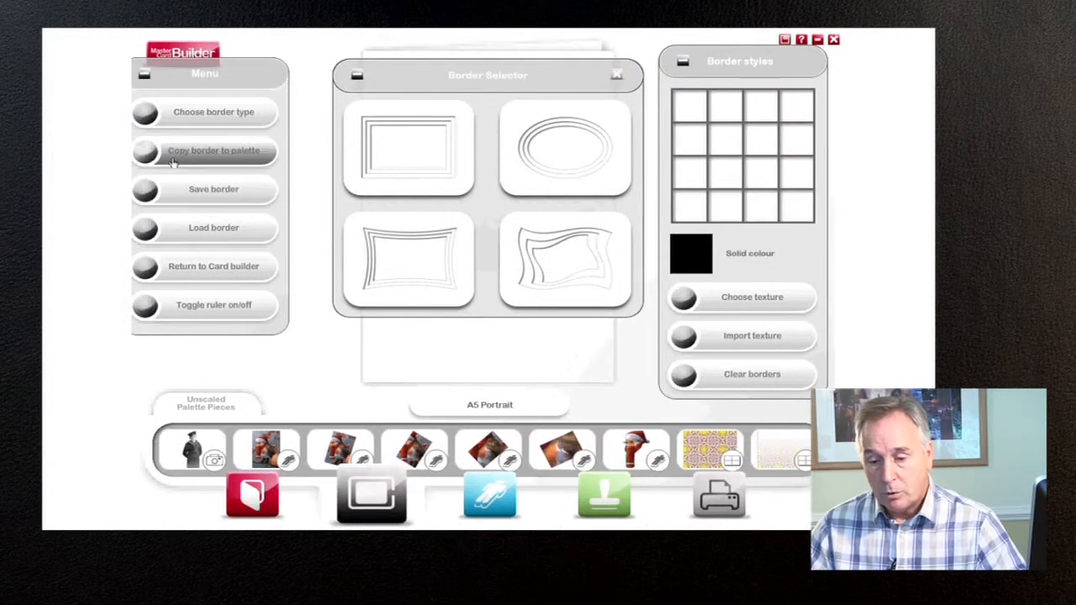
click(414, 143)
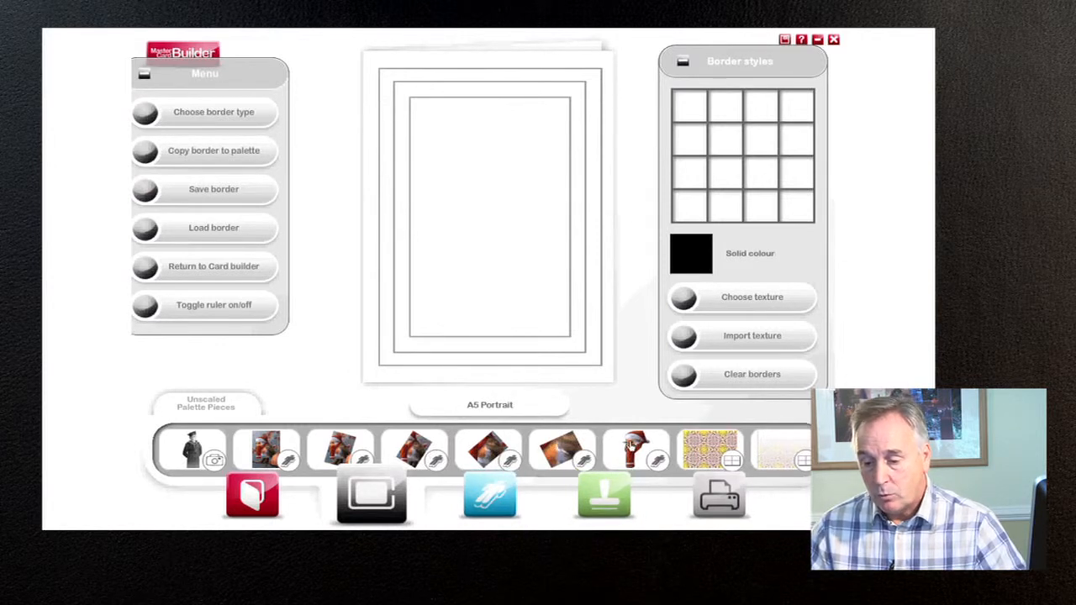
Step: Add the pink texture with red flowers from the texture selector to the border styles
click(686, 298)
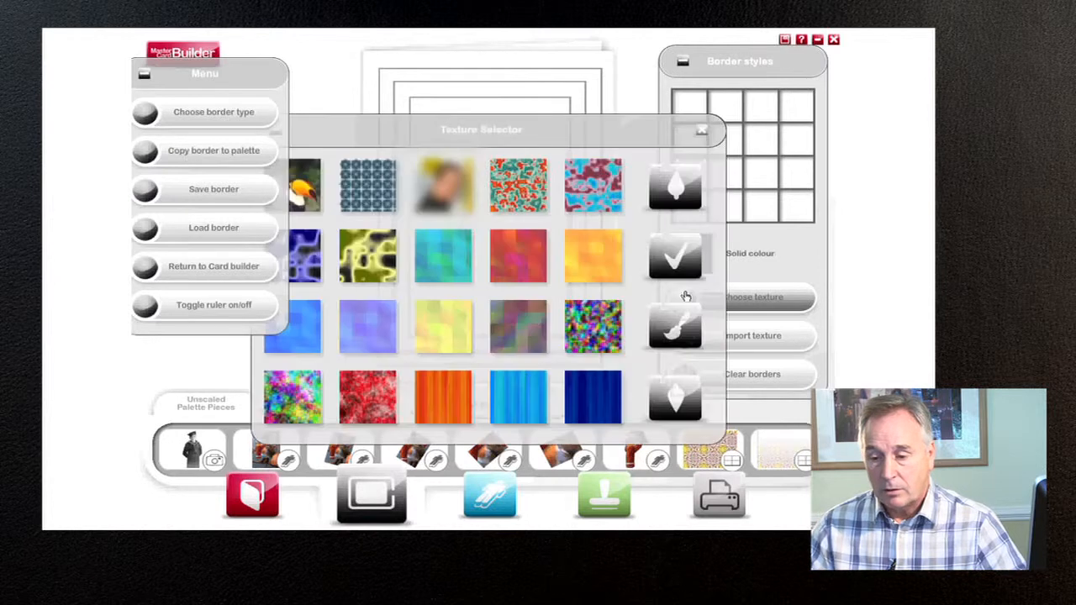
click(516, 248)
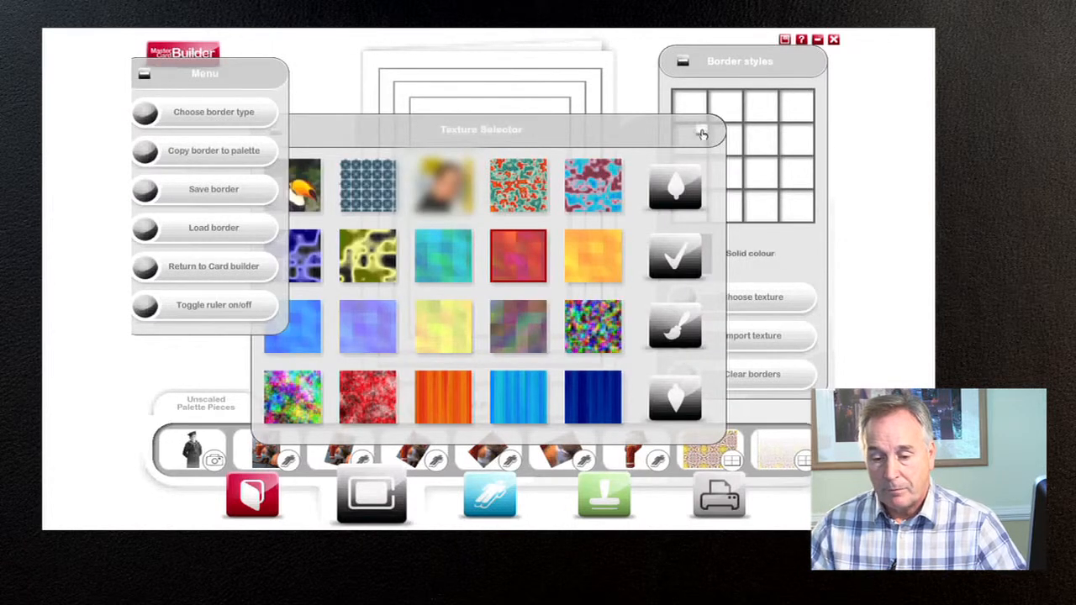
click(673, 403)
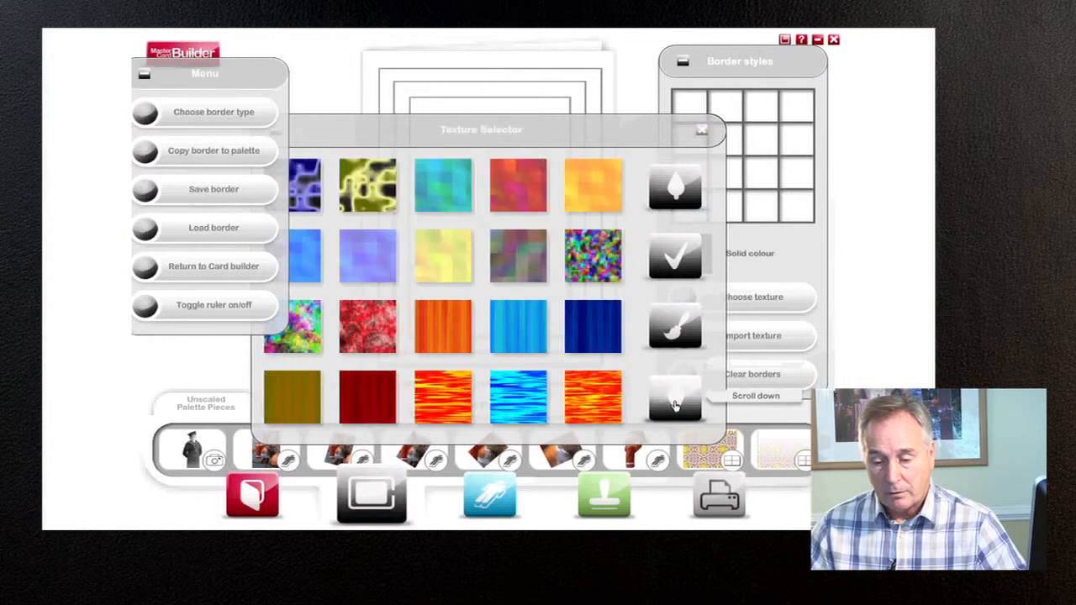
click(672, 404)
click(671, 406)
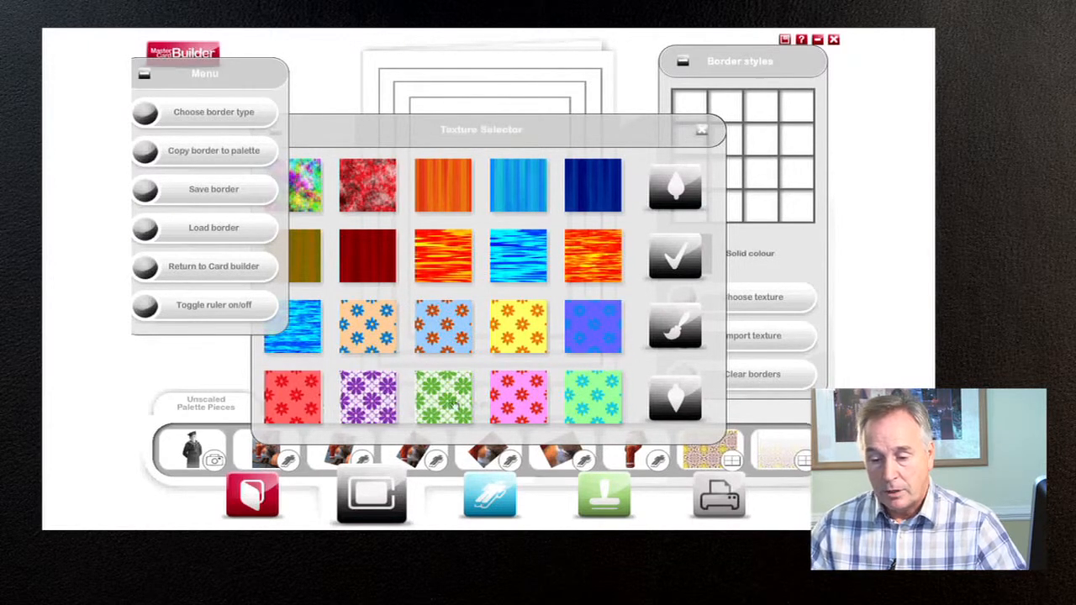
click(501, 402)
click(681, 248)
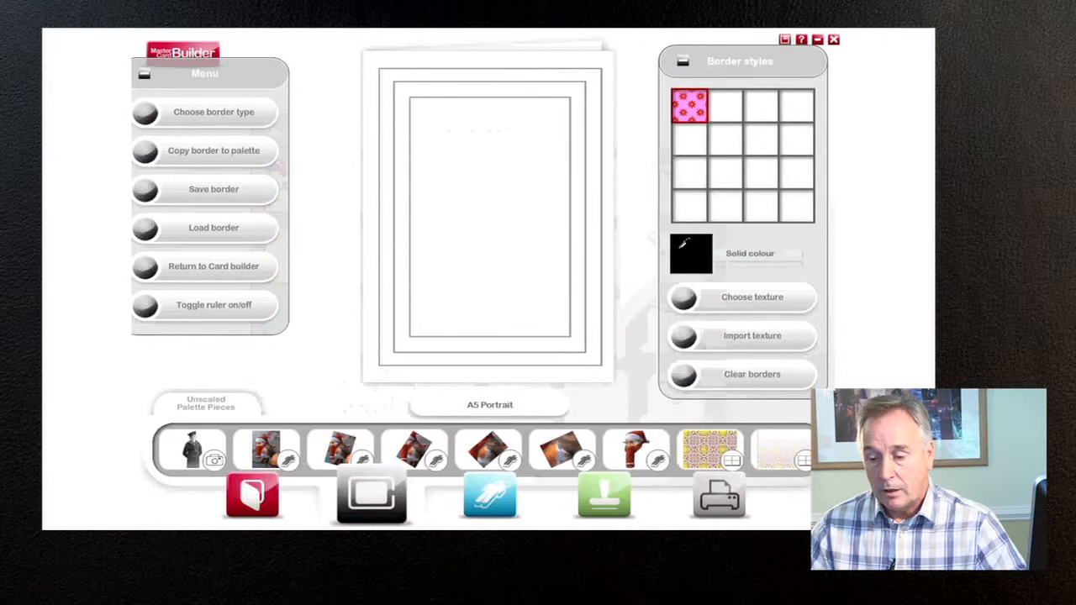
Step: Add solid blue and solid yellow to the border styles
click(698, 239)
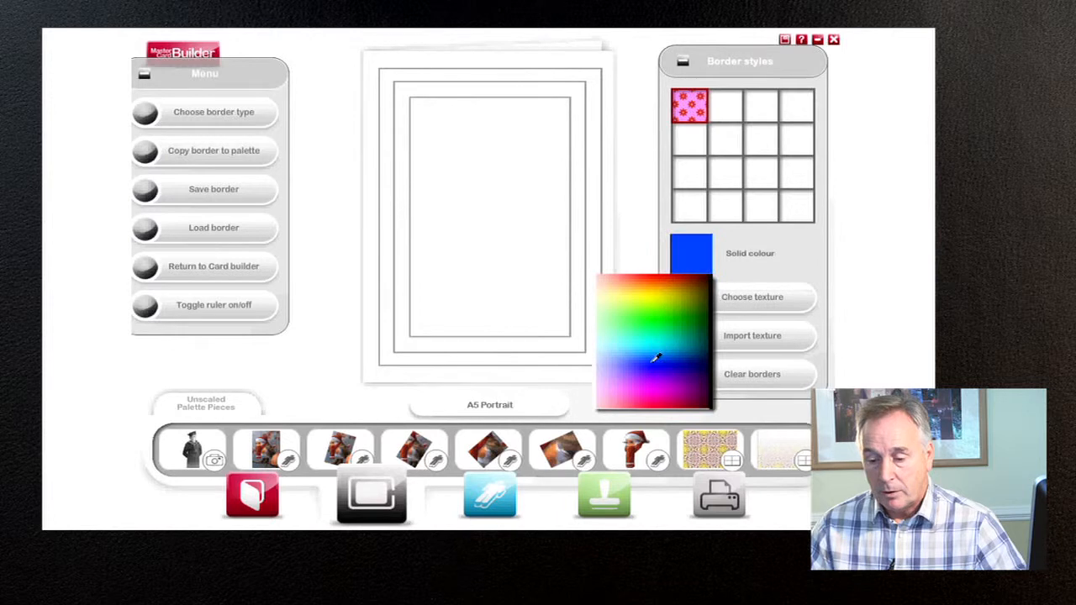
click(654, 358)
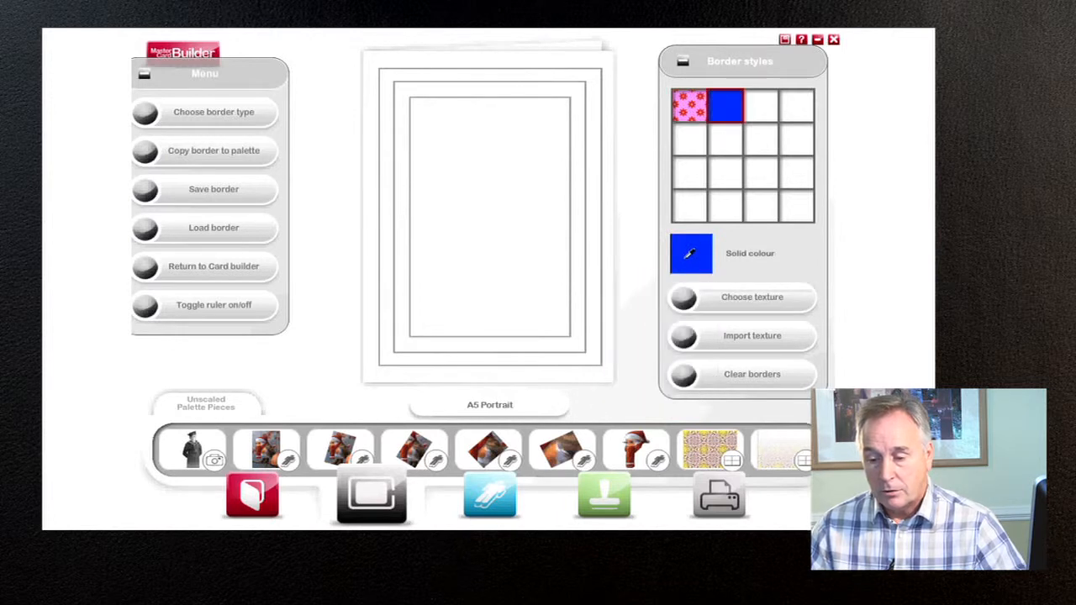
click(687, 254)
click(638, 292)
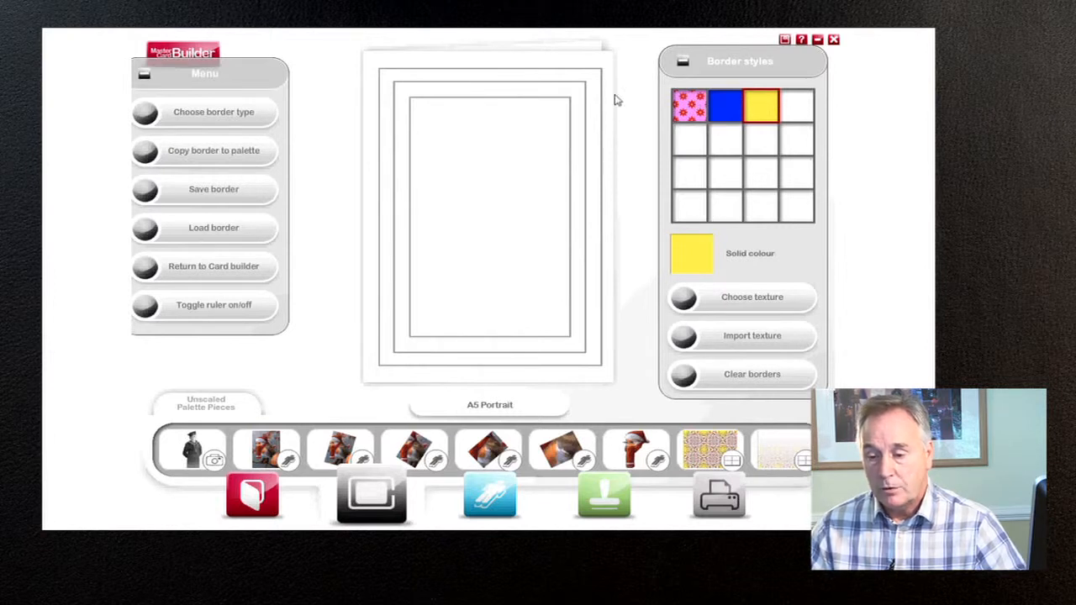
Step: Fill the outer border yellow, the middle one blue and the inner one with the pink flower texture, and copy the borders to the palette
click(590, 57)
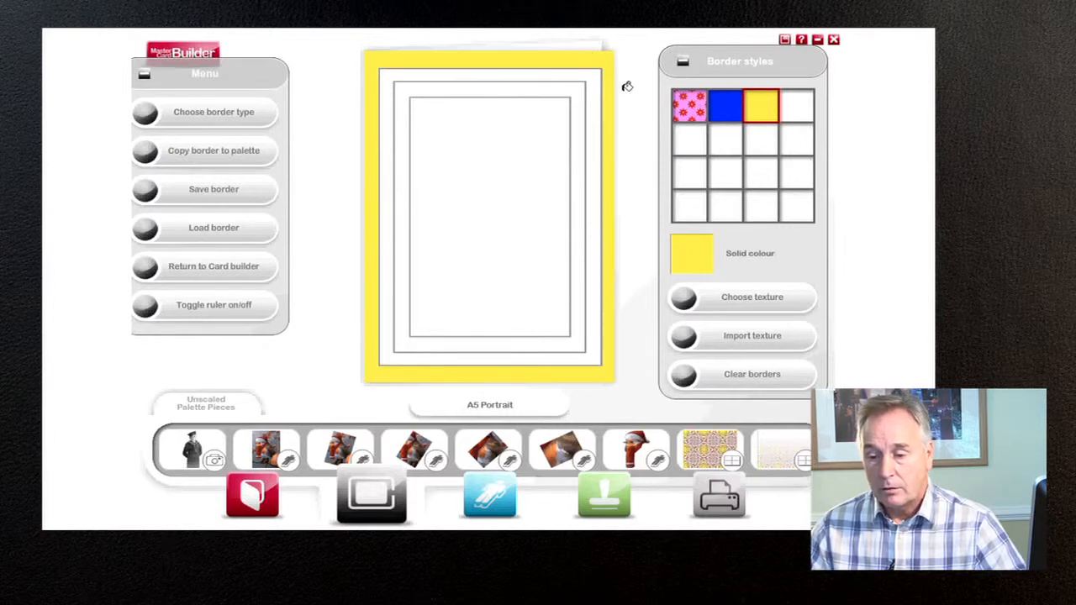
click(724, 106)
click(596, 76)
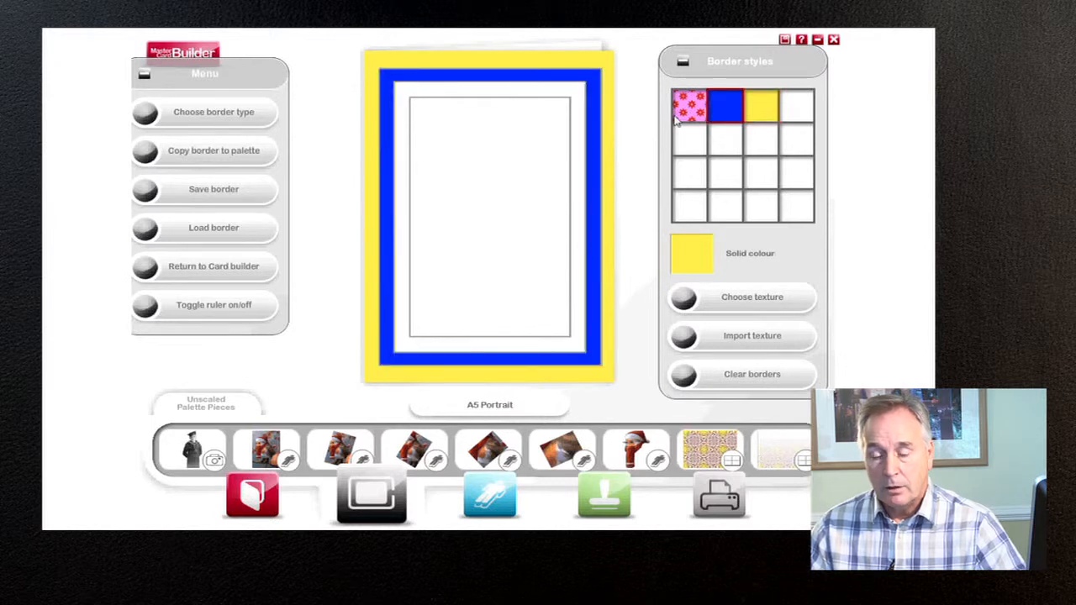
click(691, 106)
click(573, 90)
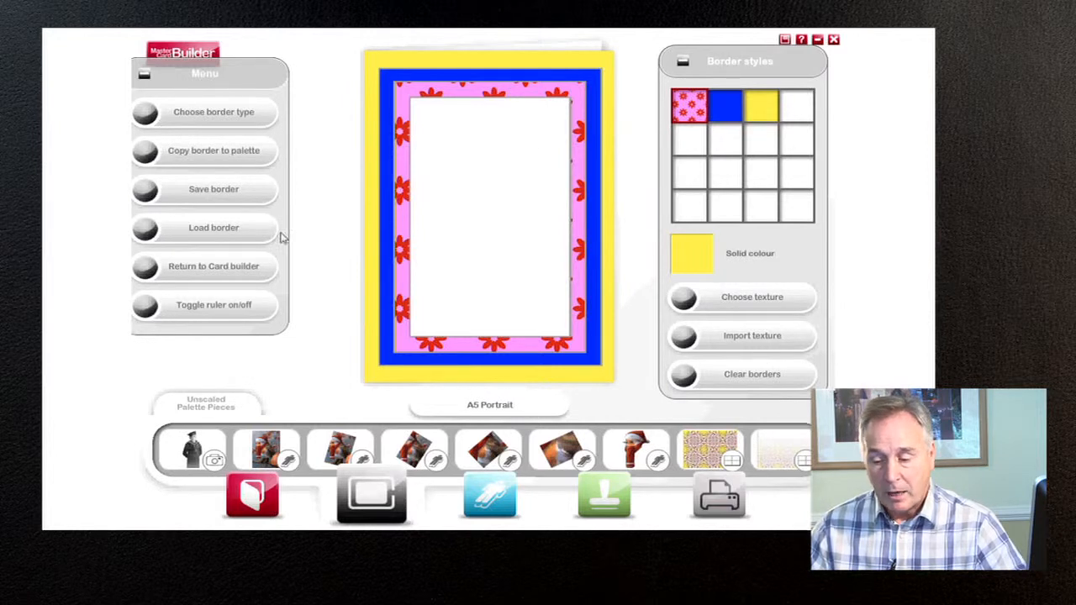
click(149, 153)
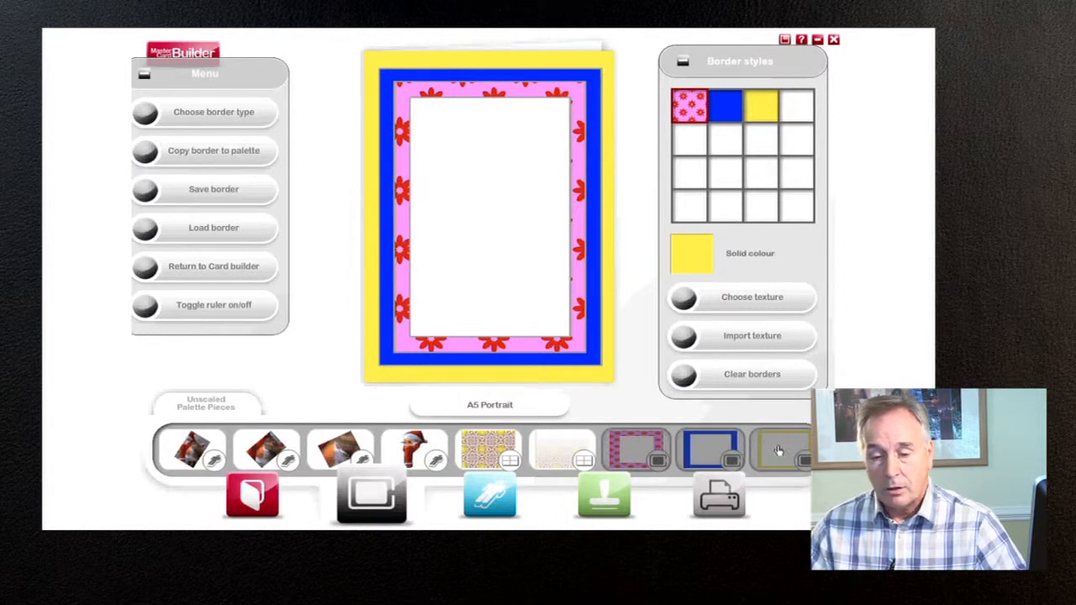